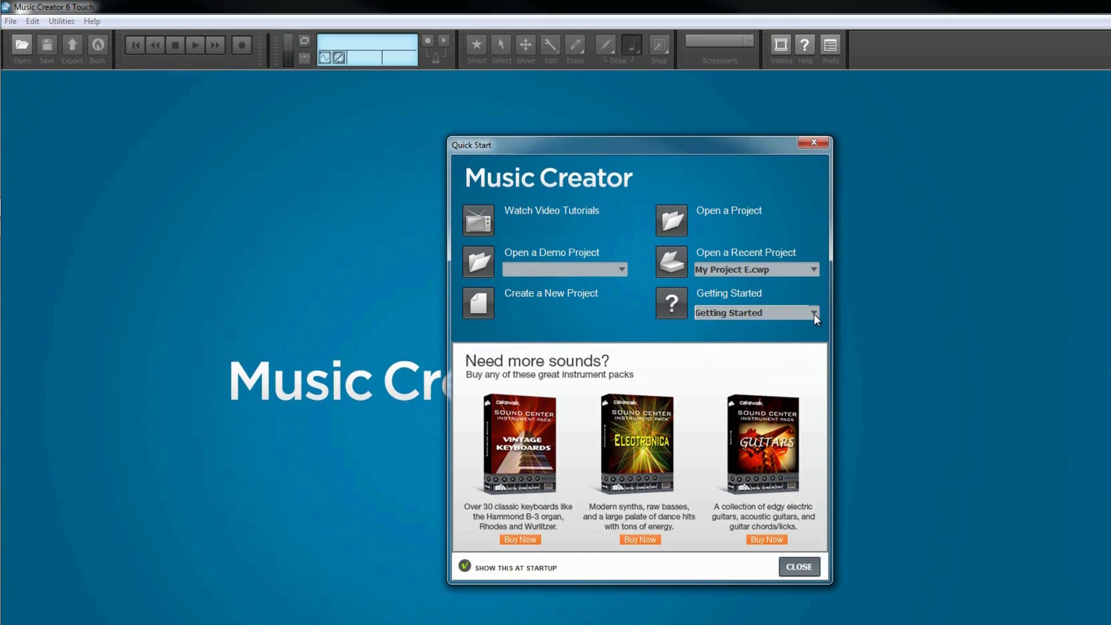
Step: Look over the Getting Started help topics and turn off showing the Quick Start dialog at startup
{"action": "left_click", "coordinate": [814, 314]}
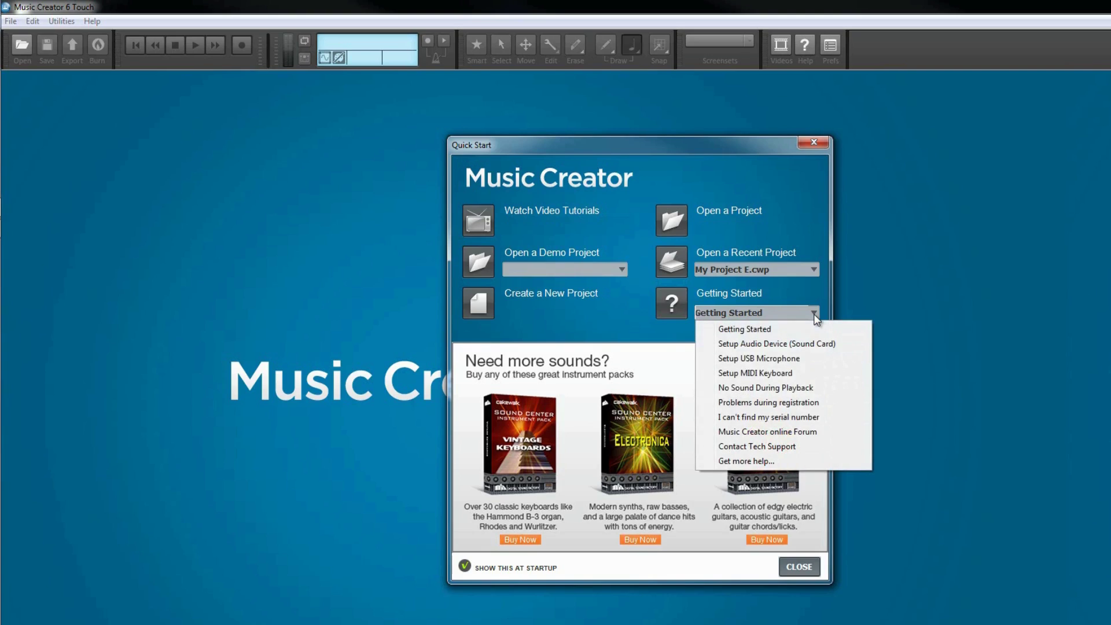
{"action": "left_click", "coordinate": [621, 319]}
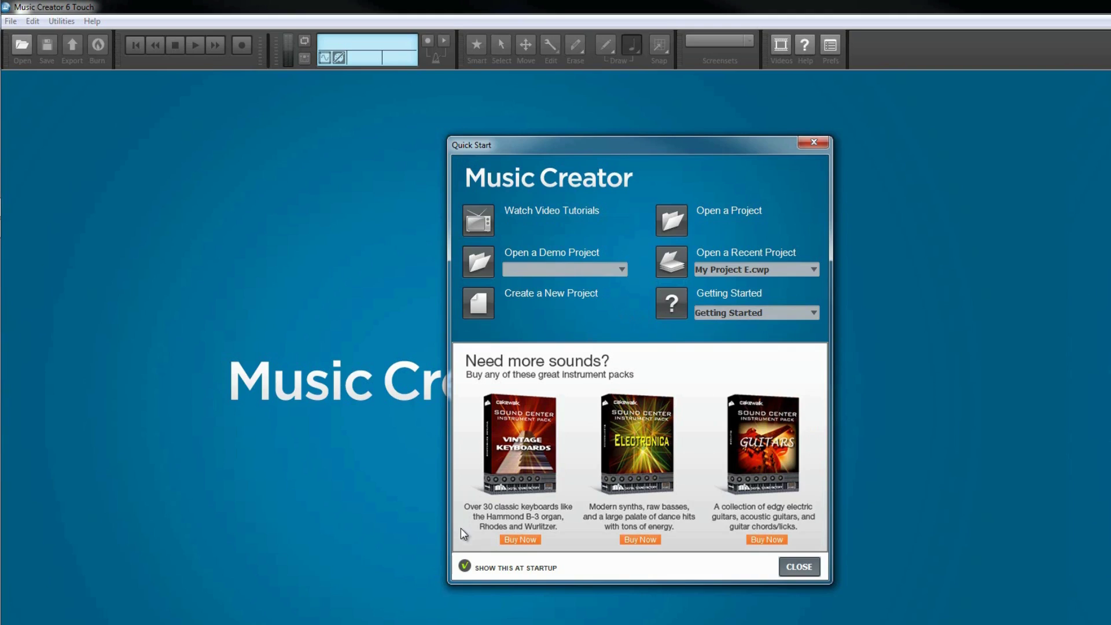
{"action": "left_click", "coordinate": [466, 566]}
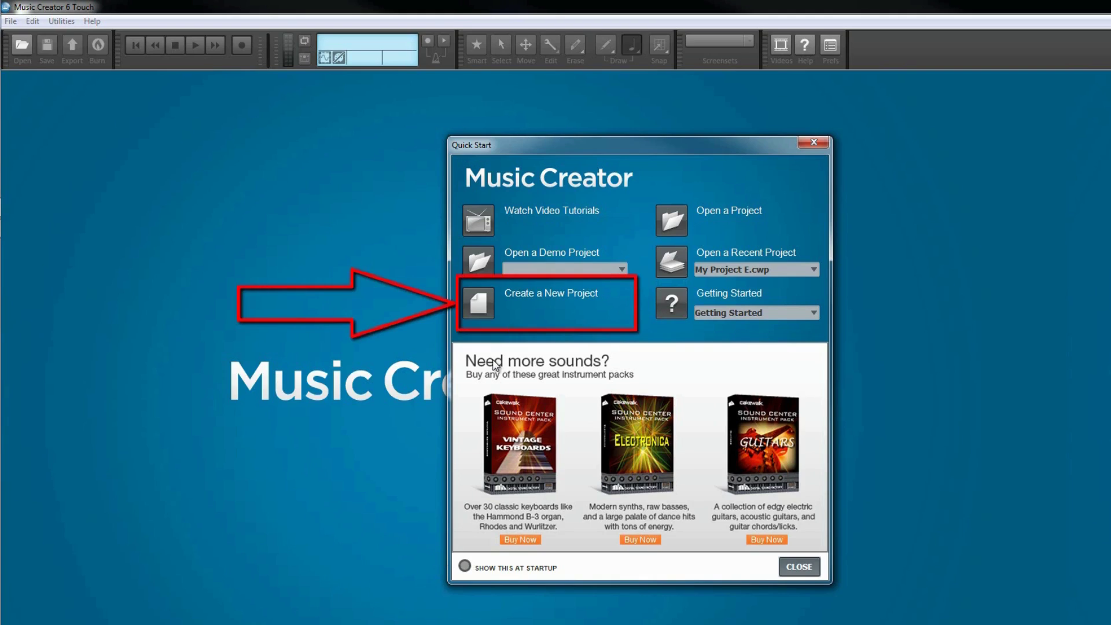
Step: Create a new project named Project from the Normal template
{"action": "left_click", "coordinate": [478, 308]}
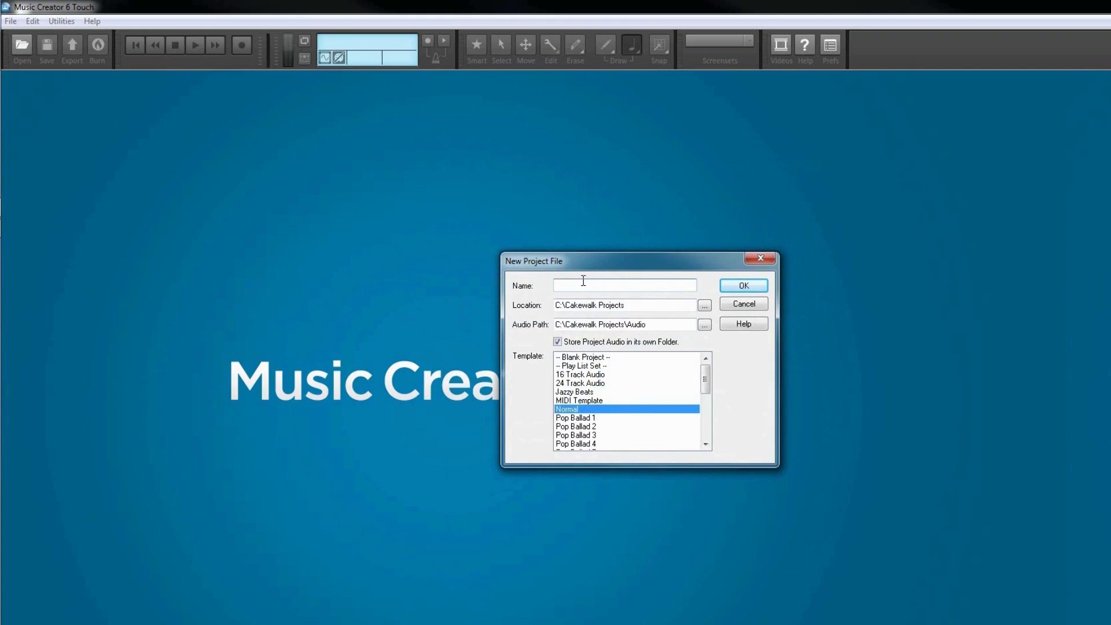
{"action": "type", "text": "Project"}
{"action": "left_click", "coordinate": [747, 284]}
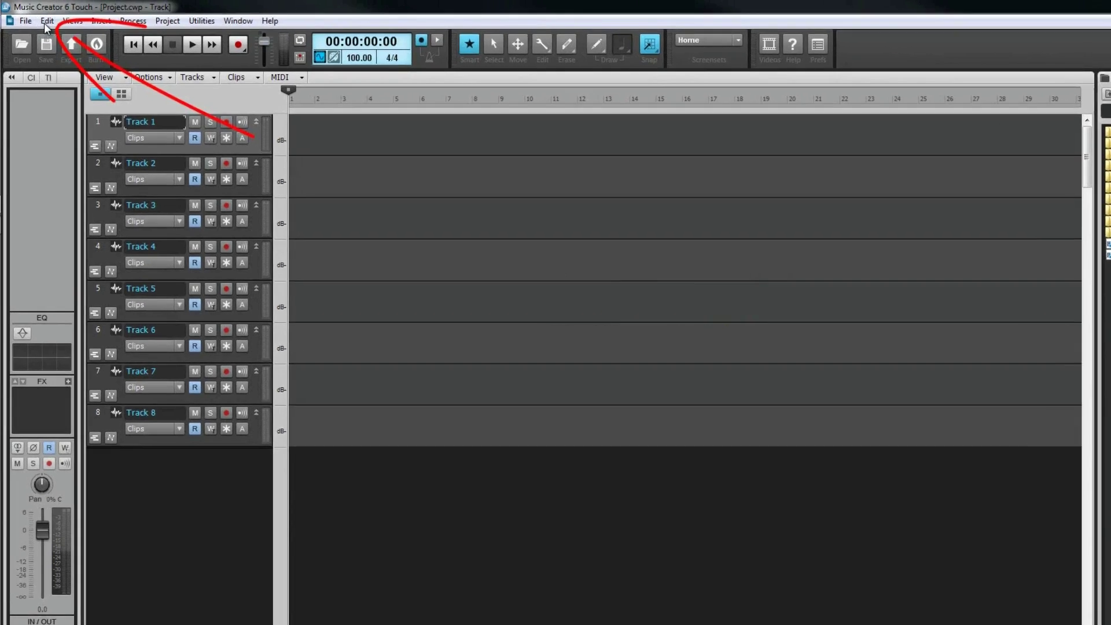
Step: Open the audio device preferences and review the available driver modes, keeping ASIO
{"action": "left_click", "coordinate": [46, 23]}
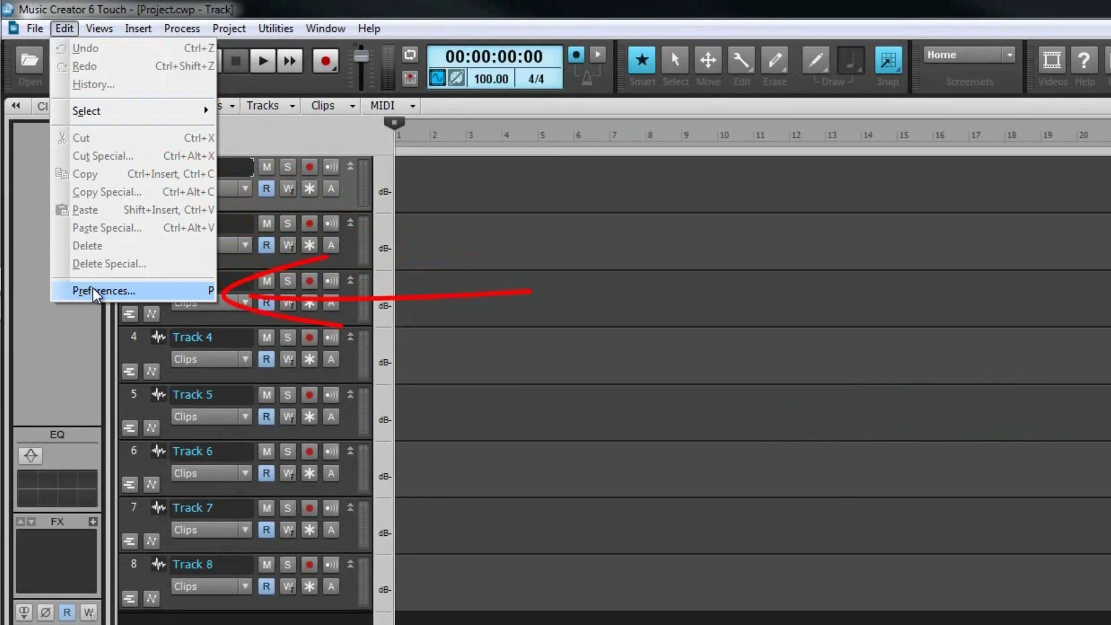
{"action": "left_click", "coordinate": [95, 290]}
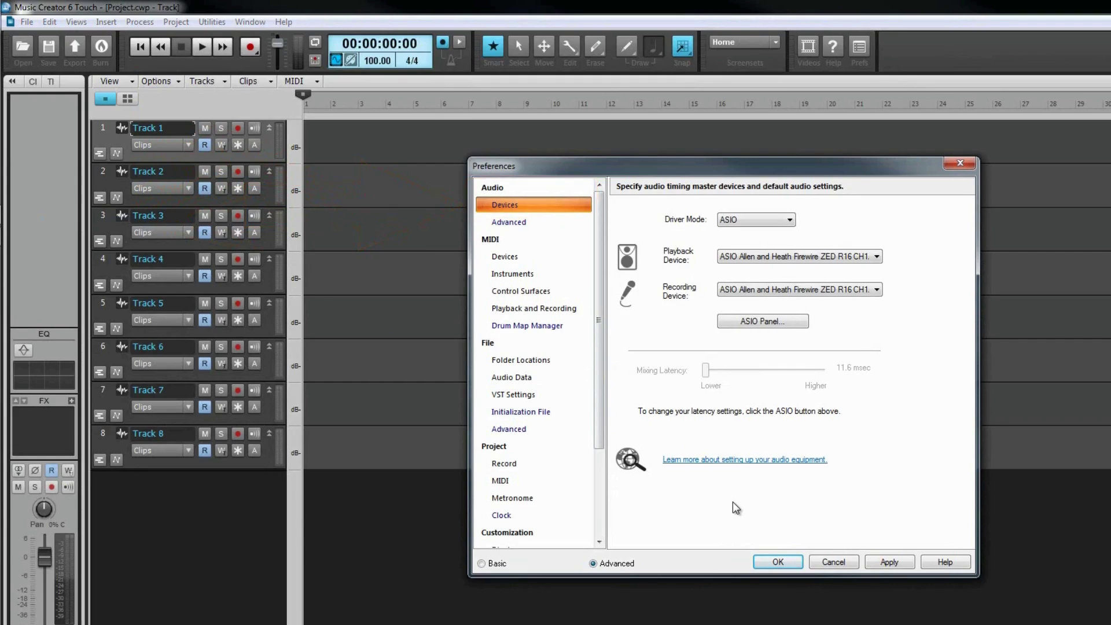
{"action": "left_click", "coordinate": [790, 220]}
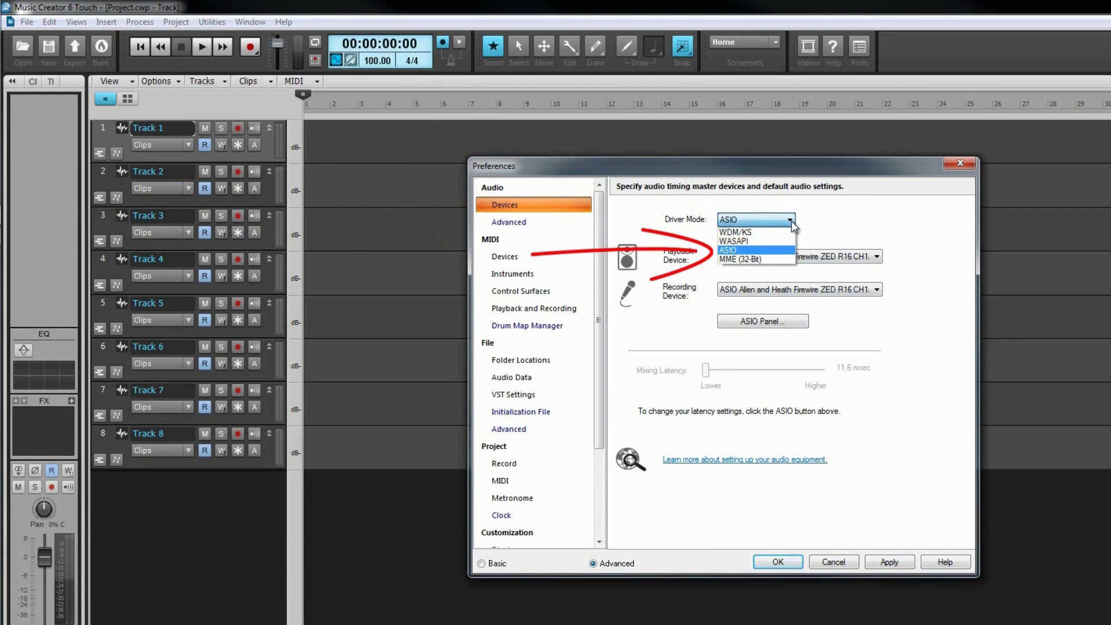
{"action": "left_click", "coordinate": [826, 221]}
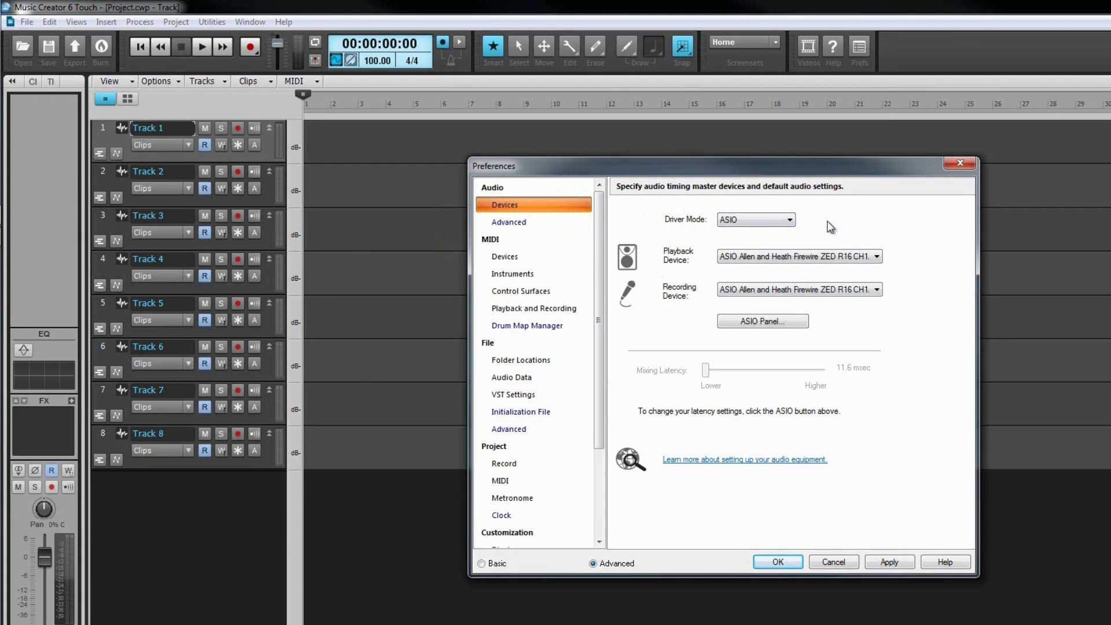
Step: Review the available playback devices and recording devices without choosing different ones
{"action": "left_click", "coordinate": [878, 257]}
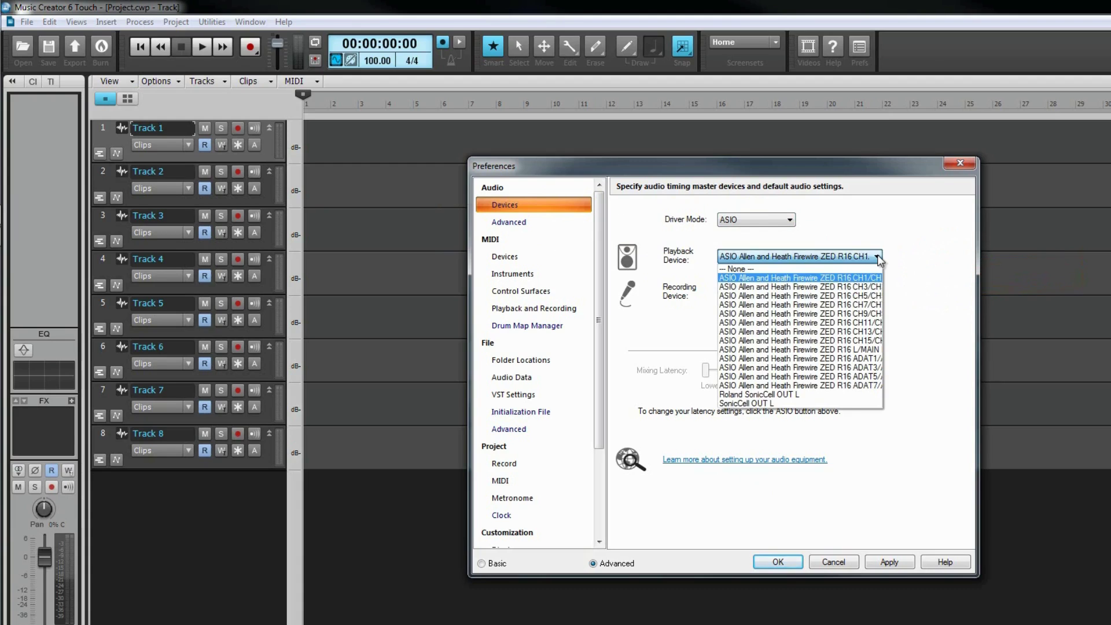
{"action": "left_click", "coordinate": [899, 255]}
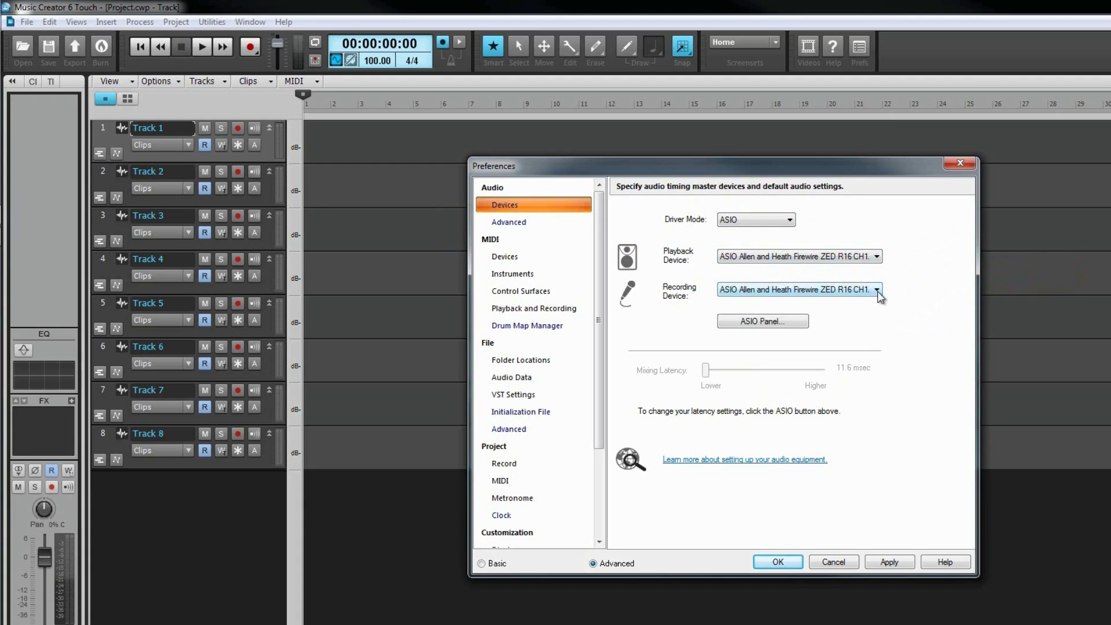
{"action": "left_click", "coordinate": [877, 291]}
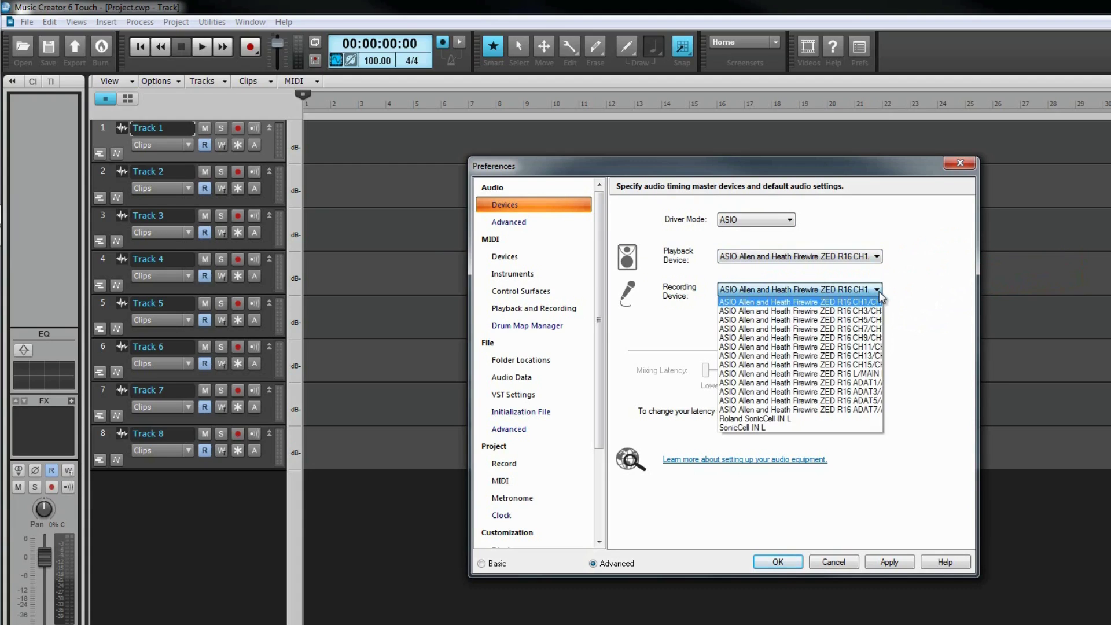
{"action": "left_click", "coordinate": [913, 298]}
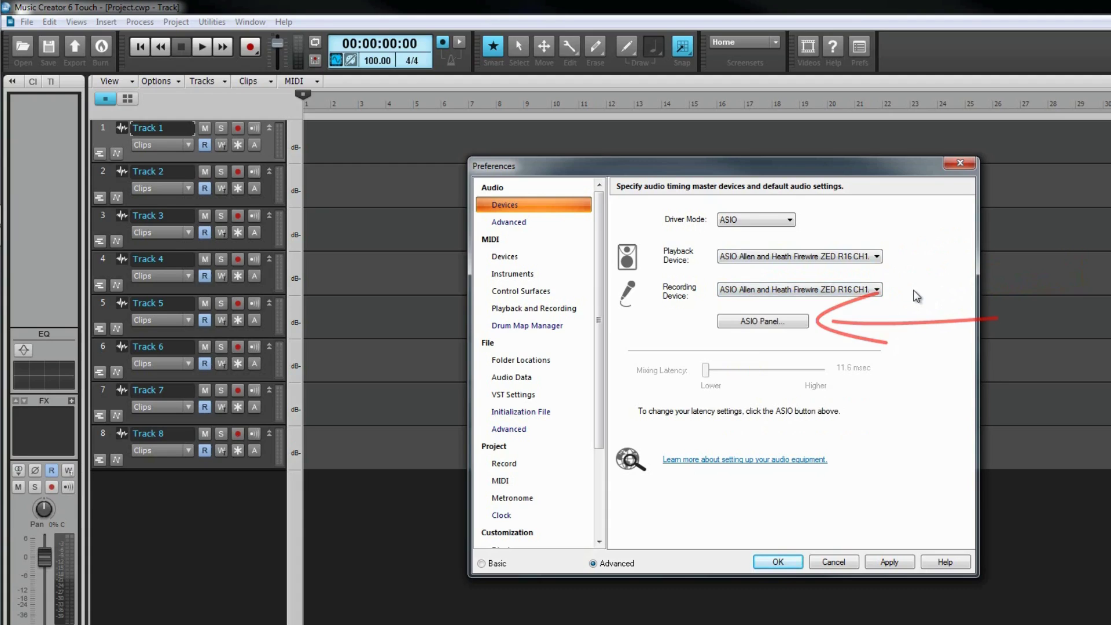
Step: Inspect the buffer size options in the audio interface's ASIO settings, then close those settings
{"action": "left_click", "coordinate": [777, 320]}
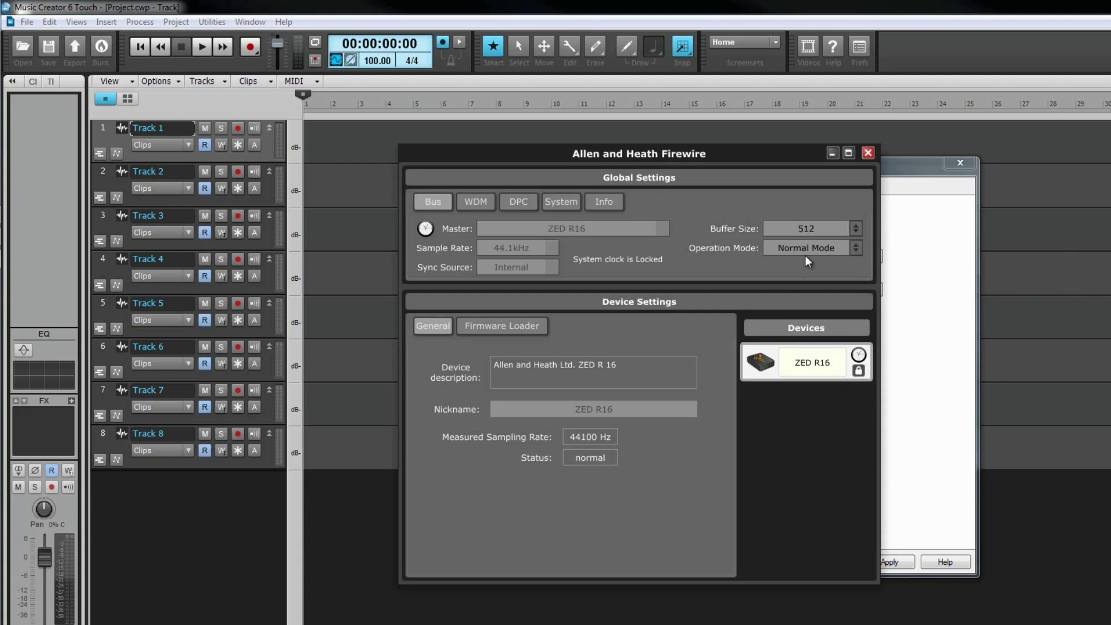
{"action": "left_click", "coordinate": [858, 231]}
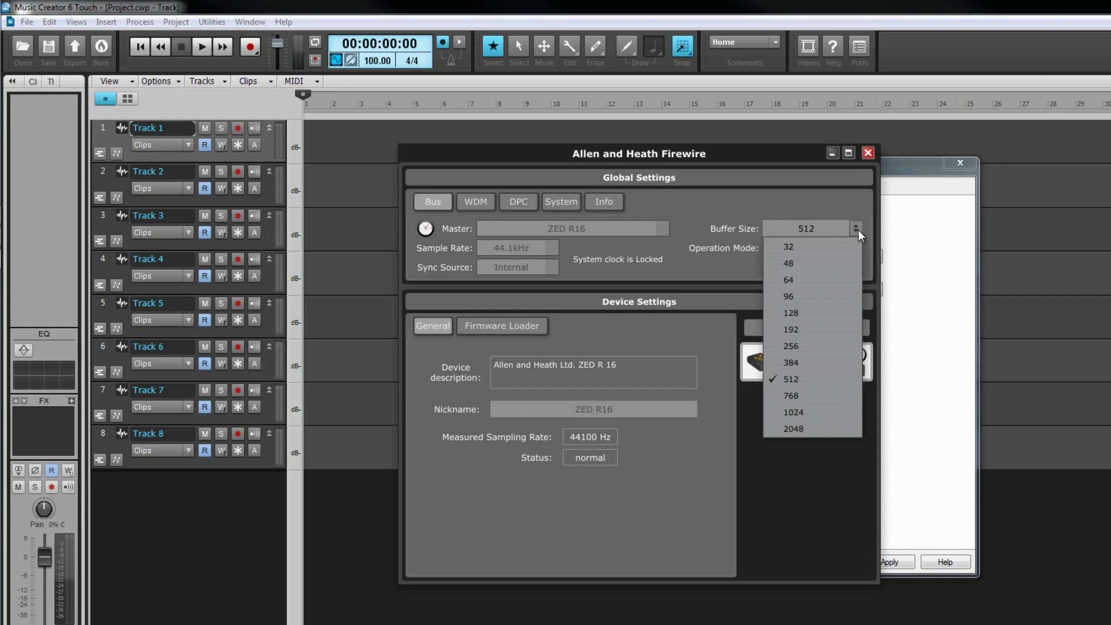
{"action": "left_click", "coordinate": [841, 195]}
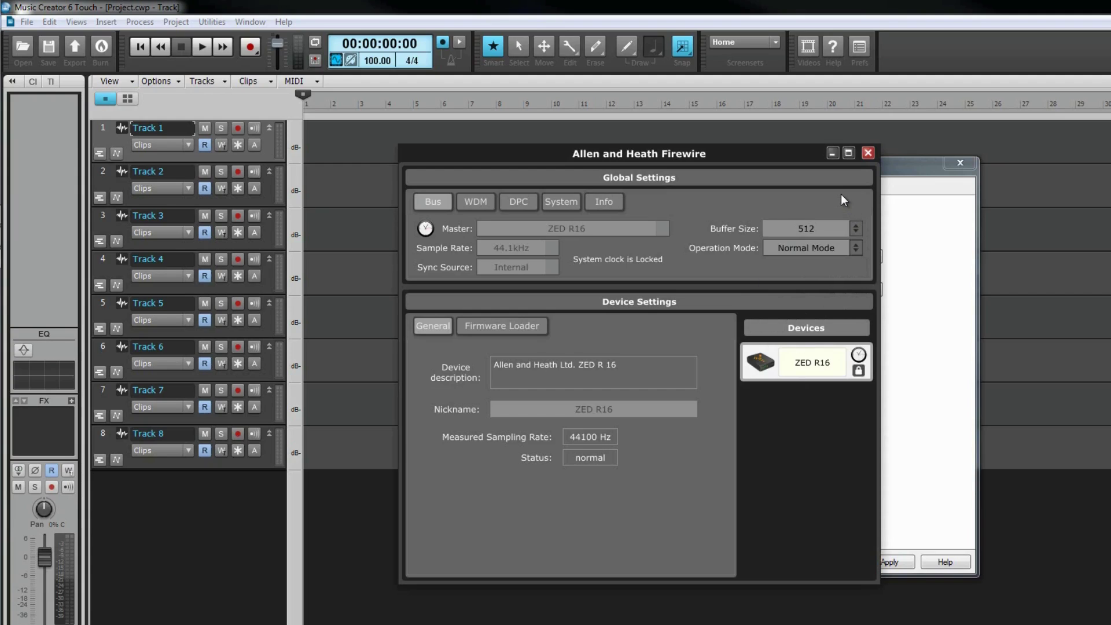
{"action": "left_click", "coordinate": [869, 153]}
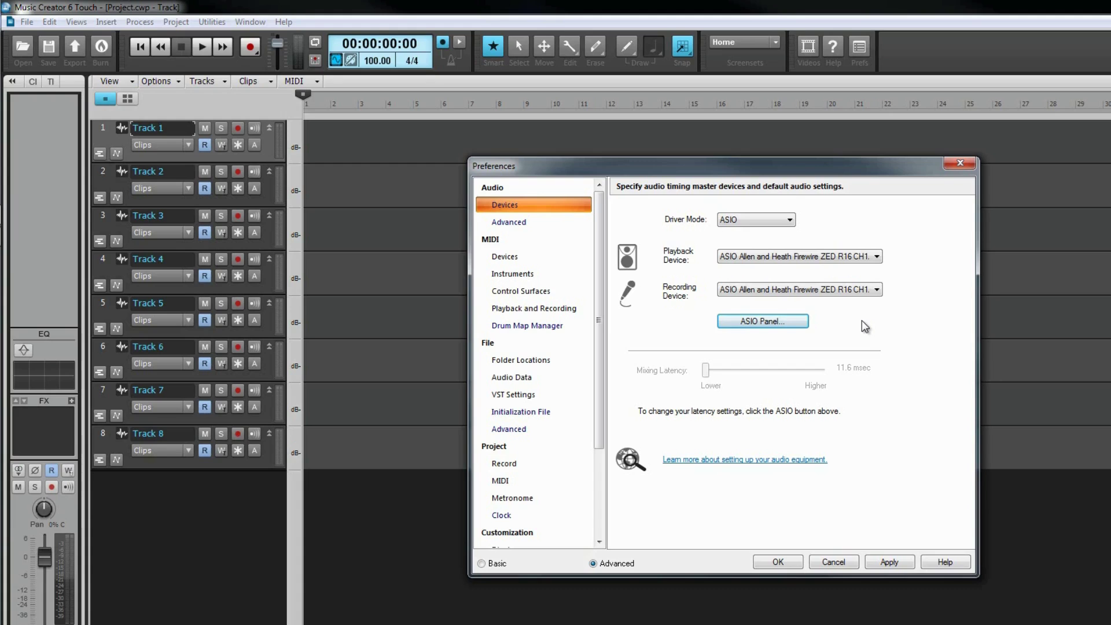
Step: Switch the driver mode to WDM/KS with the audio hardware tests run, and try out the mixing latency slider
{"action": "left_click", "coordinate": [790, 221]}
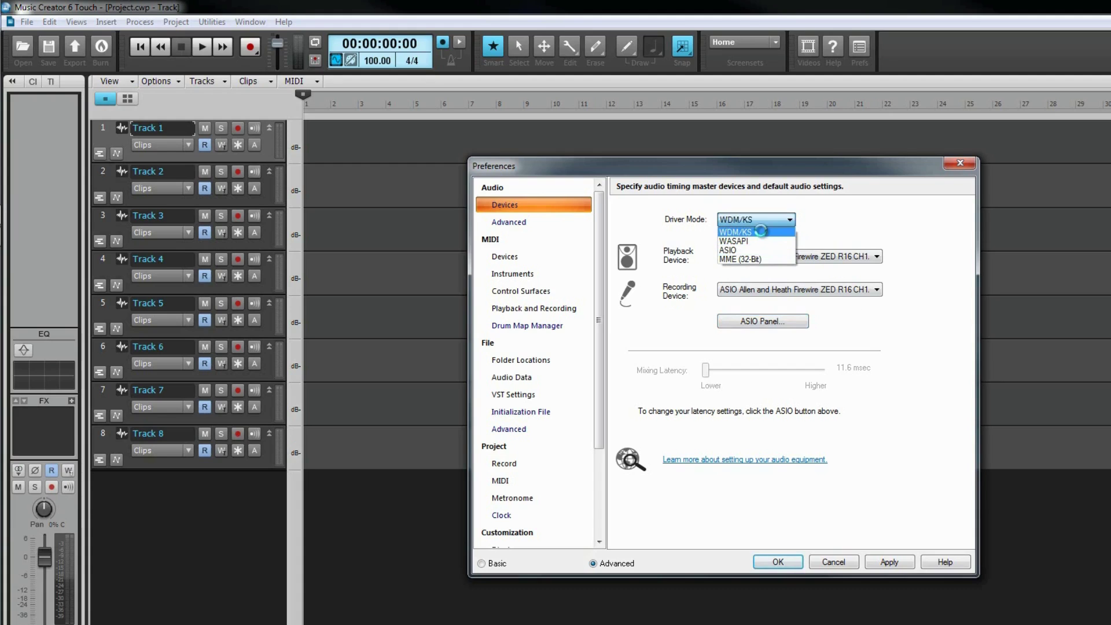
{"action": "left_click", "coordinate": [735, 232]}
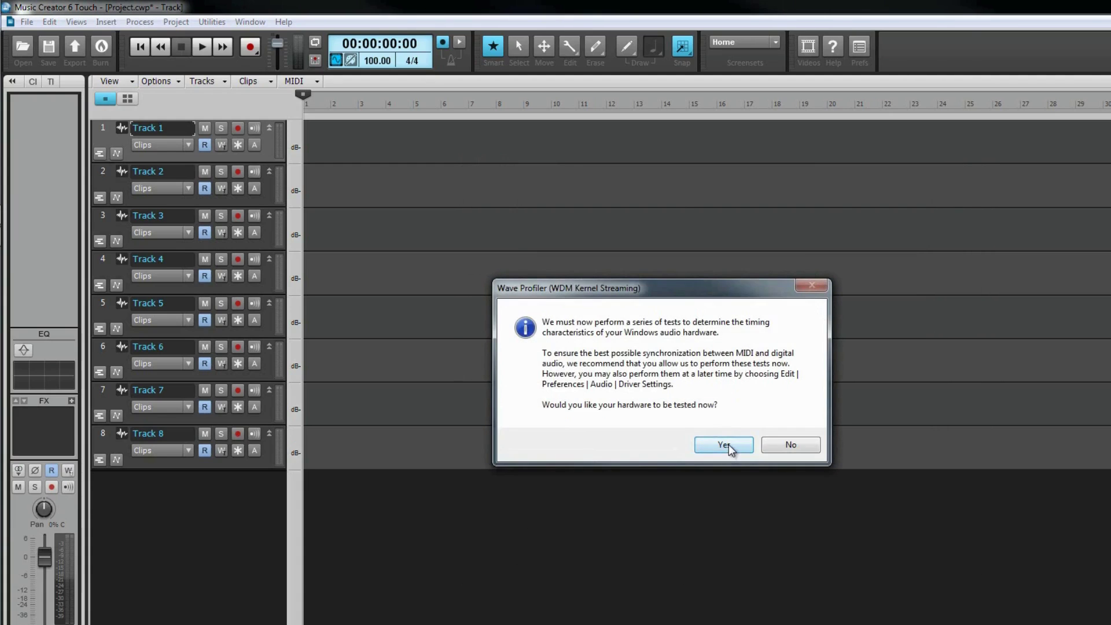
{"action": "left_click", "coordinate": [724, 444]}
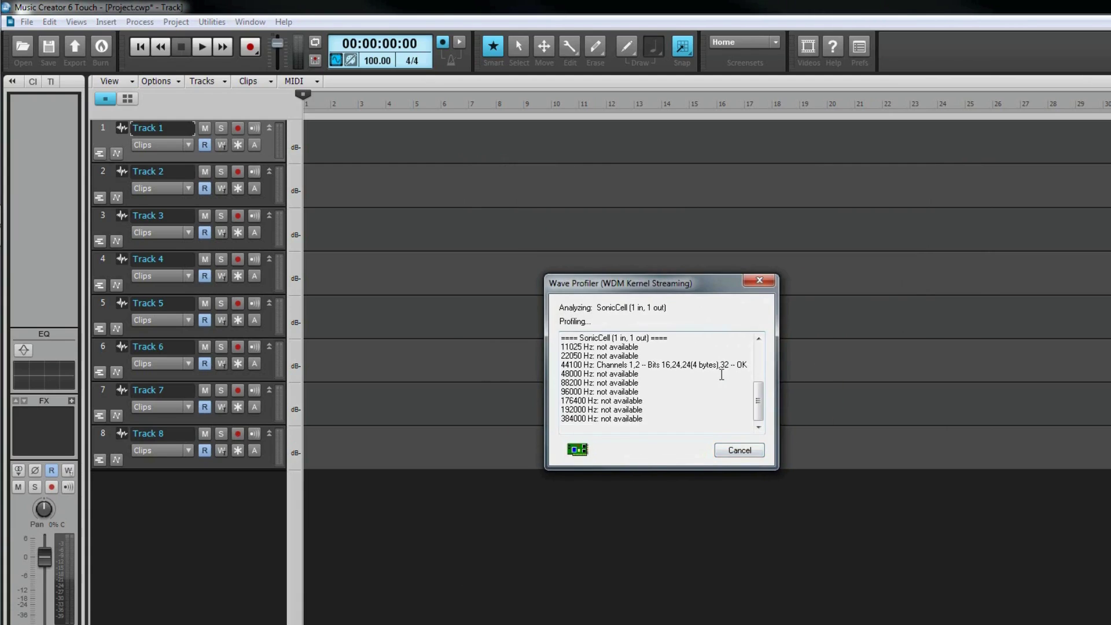
{"action": "left_click", "coordinate": [730, 450]}
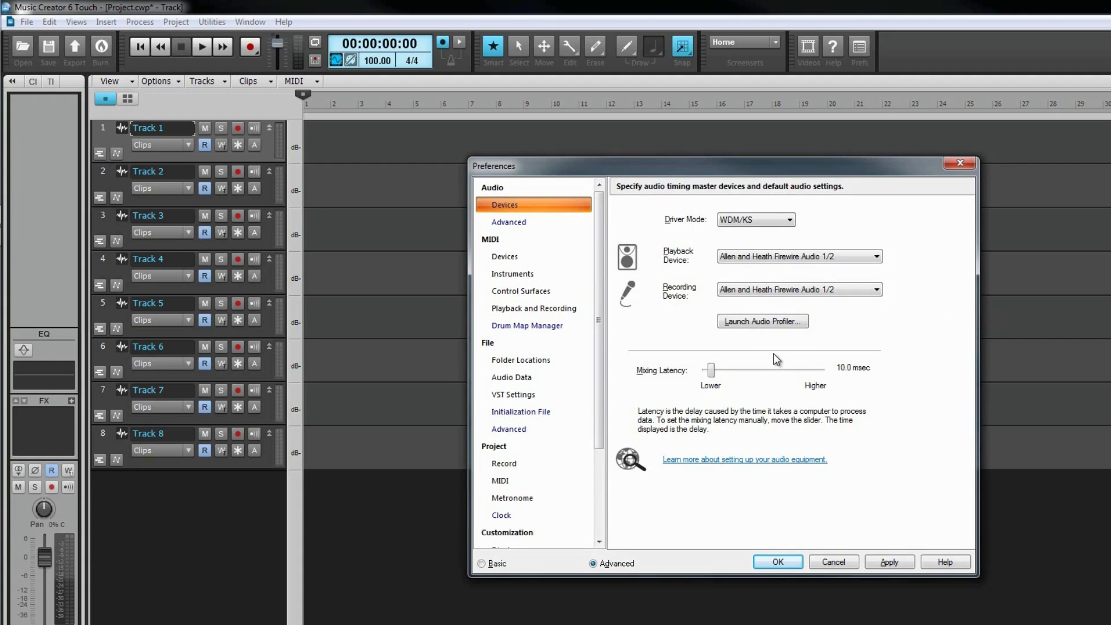
{"action": "mouse_move", "coordinate": [712, 370]}
{"action": "left_mouse_down"}
{"action": "mouse_move", "coordinate": [819, 371]}
{"action": "mouse_move", "coordinate": [701, 373]}
{"action": "mouse_move", "coordinate": [712, 374]}
{"action": "left_mouse_up"}
Step: Examine the driver bit depth and new-project sample rate choices in the advanced audio settings
{"action": "left_click", "coordinate": [509, 222]}
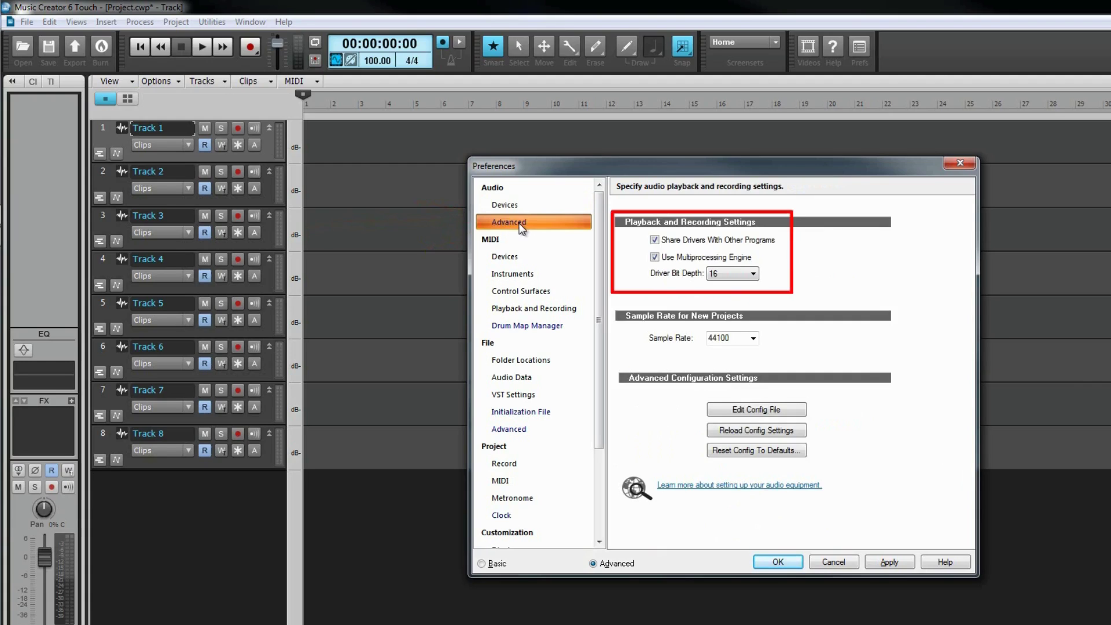
{"action": "key", "text": "Tab"}
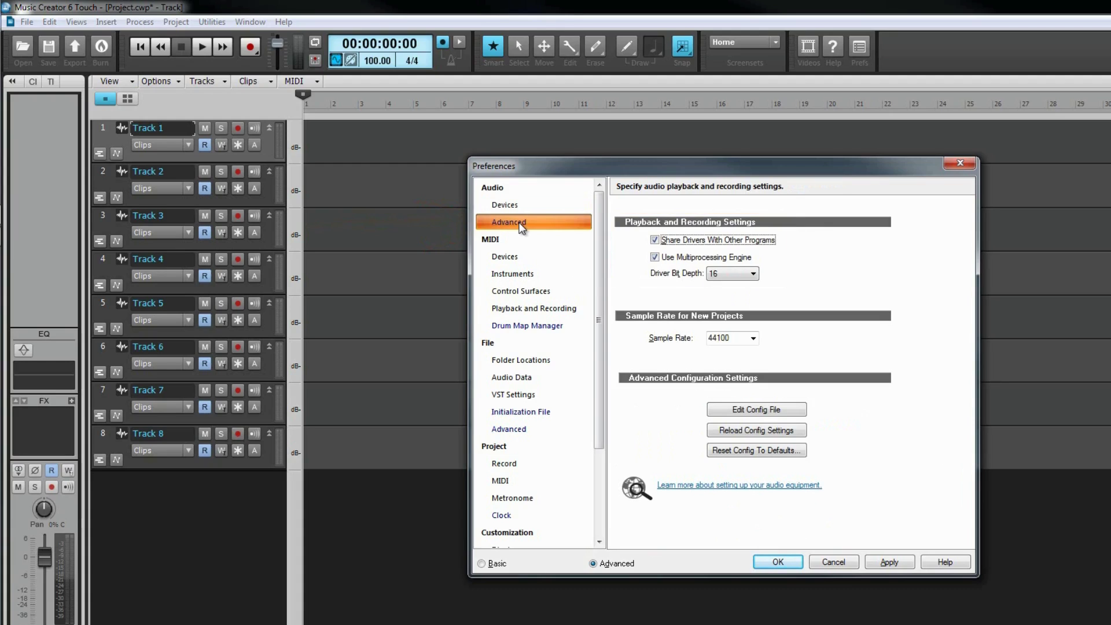
{"action": "left_click", "coordinate": [754, 275]}
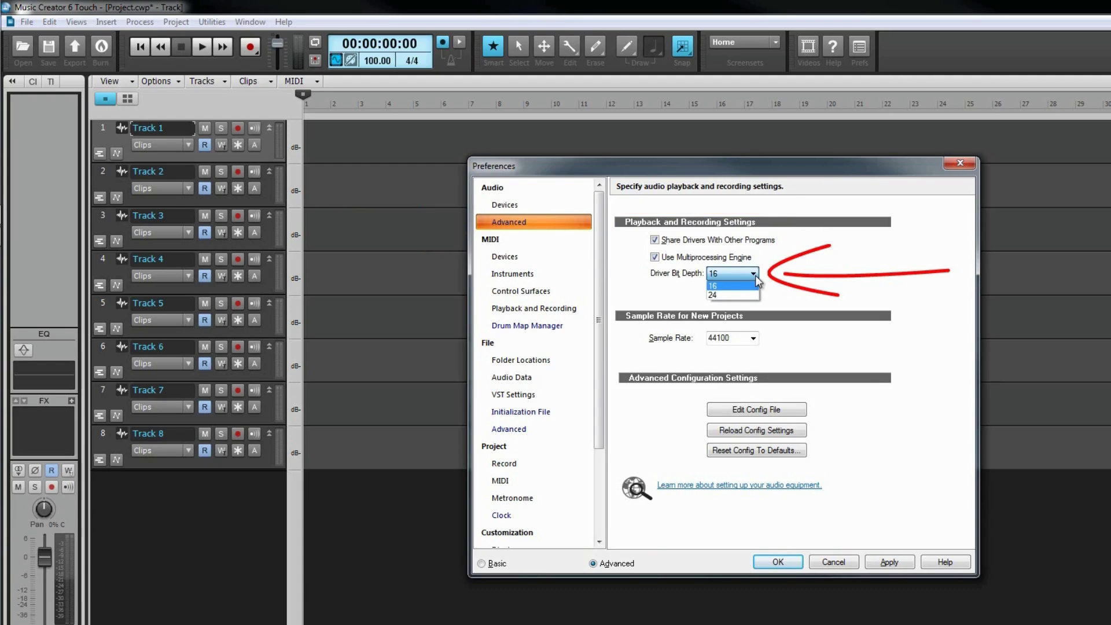
{"action": "left_click", "coordinate": [806, 274]}
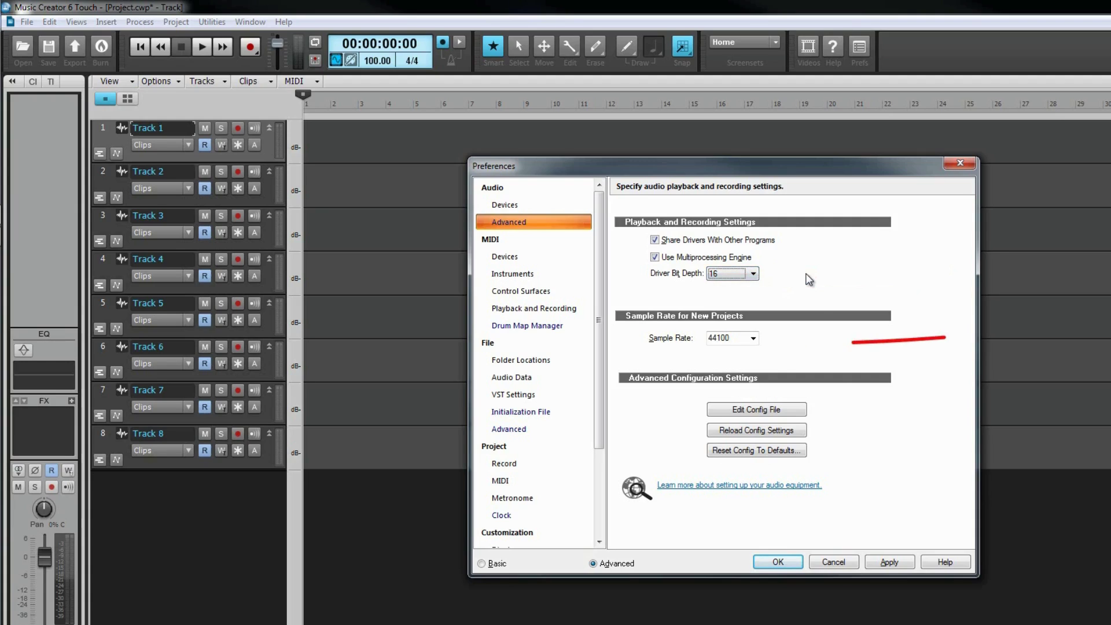
{"action": "left_click", "coordinate": [754, 338]}
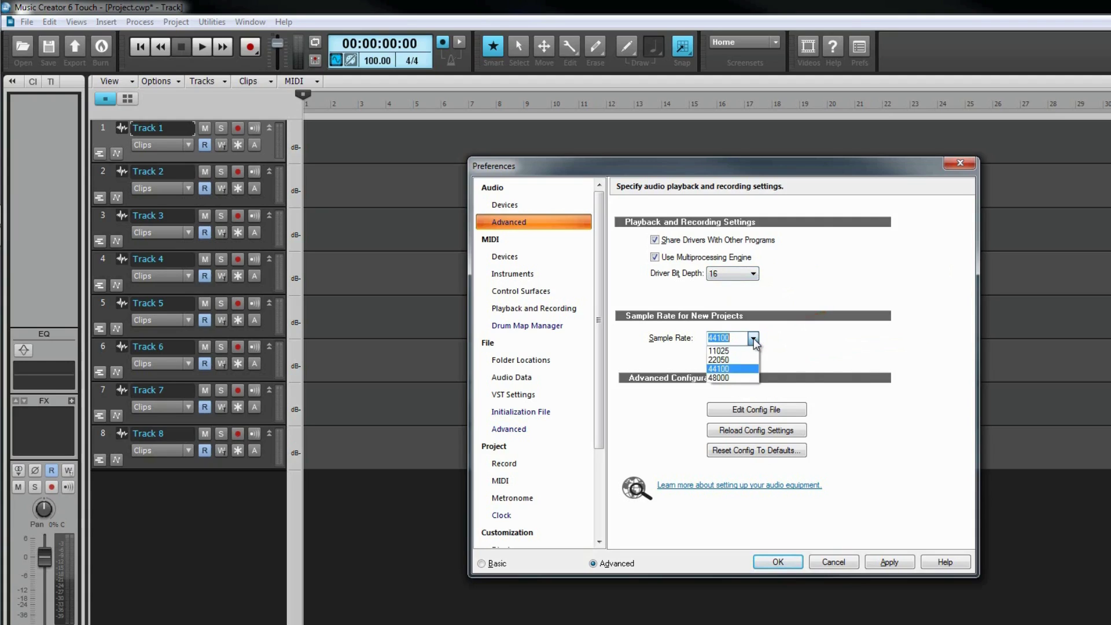
{"action": "left_click", "coordinate": [799, 337]}
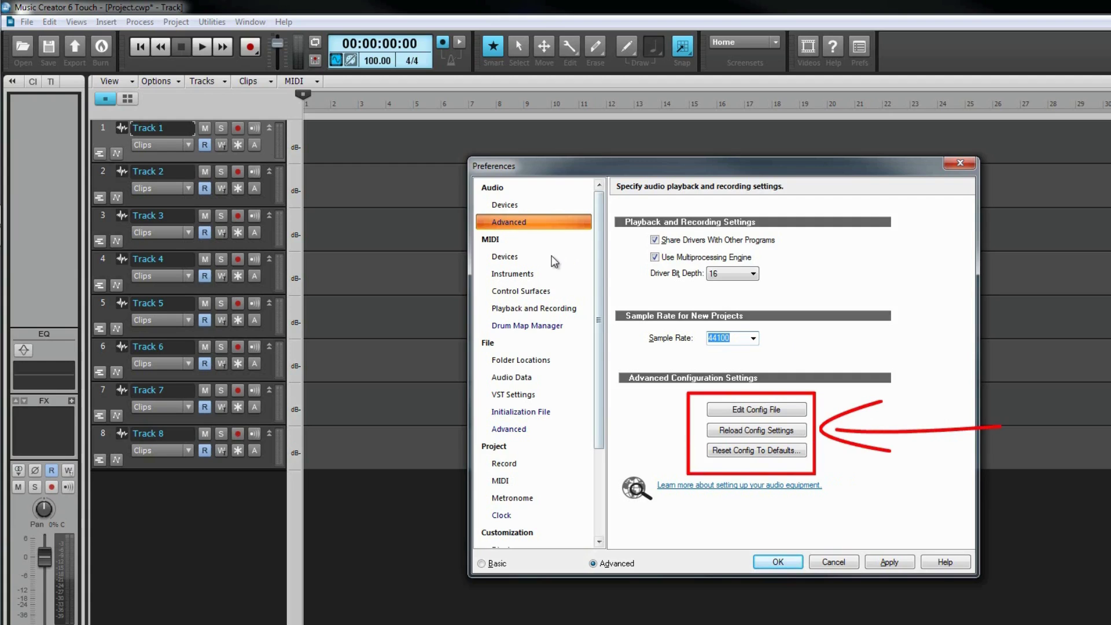
Step: Open the preferences for MIDI input and output devices
{"action": "left_click", "coordinate": [492, 240]}
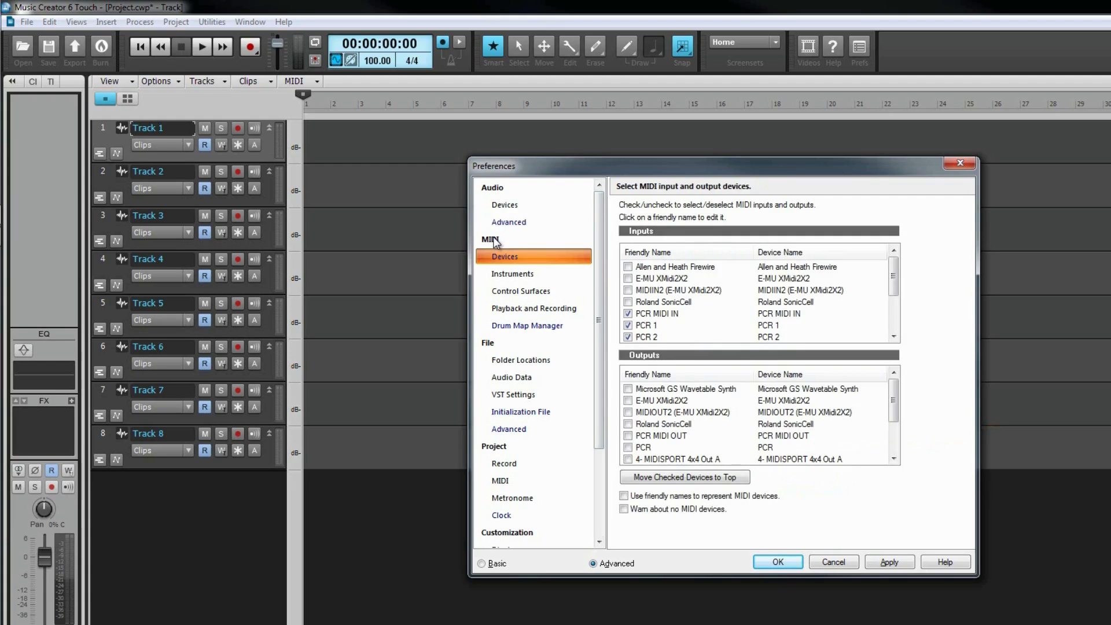